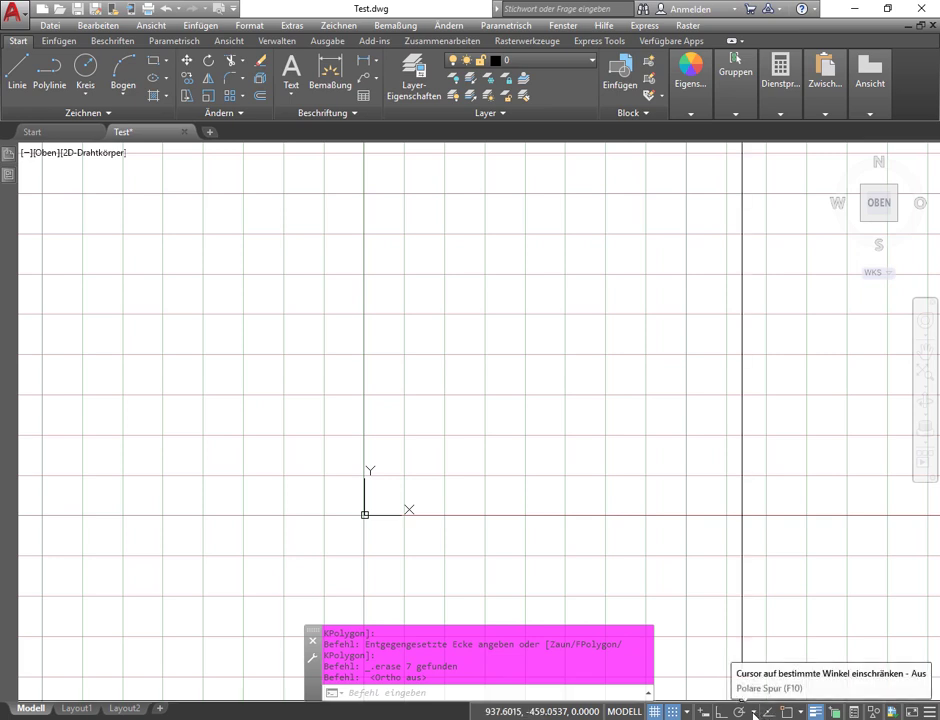
# - Show the preset polar tracking angle increments from the status bar arrow
pyautogui.click(754, 712)
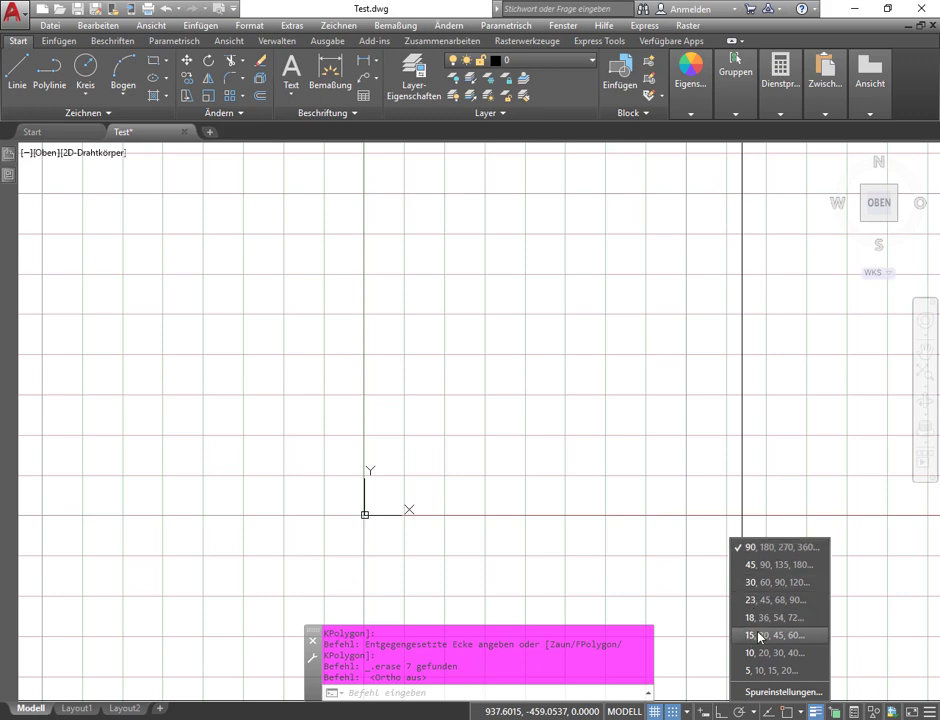
# - Turn on polar tracking in Drafting Settings, keeping the 90° increment angle
pyautogui.click(752, 691)
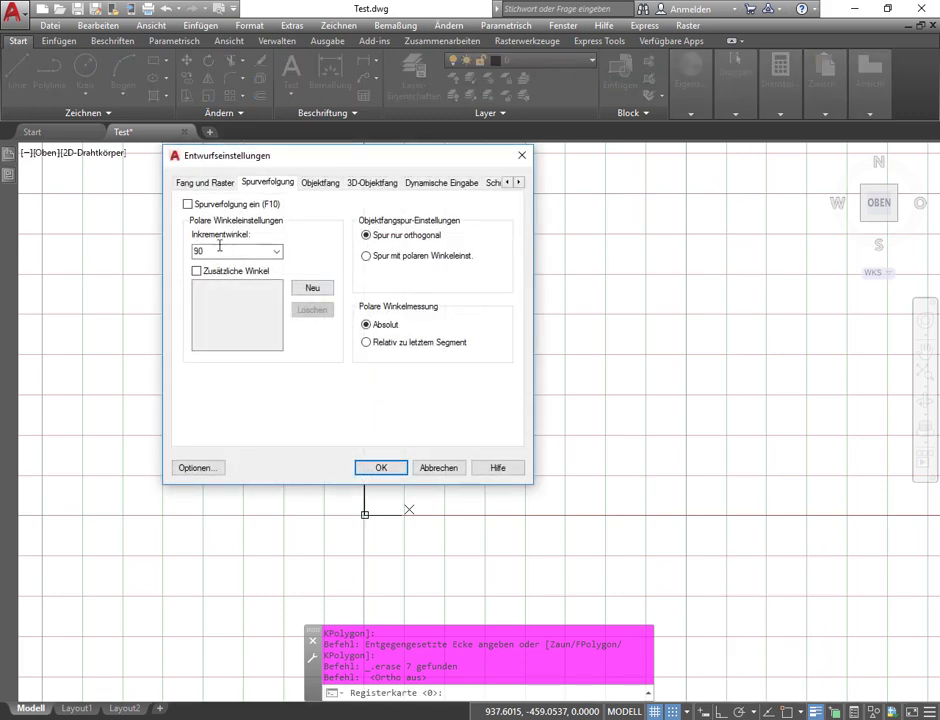
pyautogui.moveTo(219, 250); pyautogui.dragTo(195, 255)
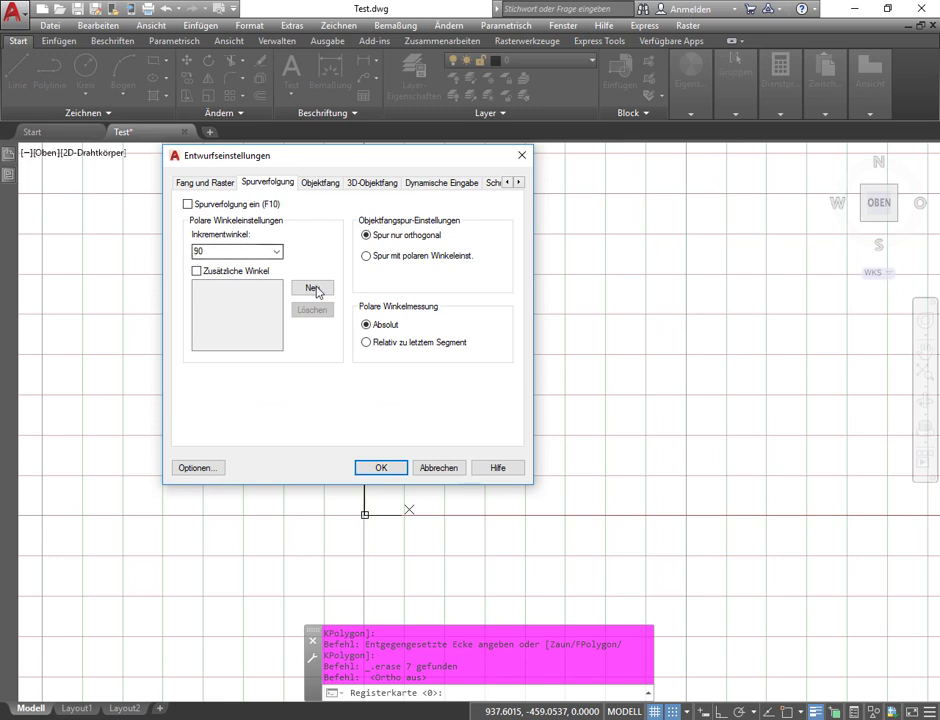
pyautogui.click(277, 252)
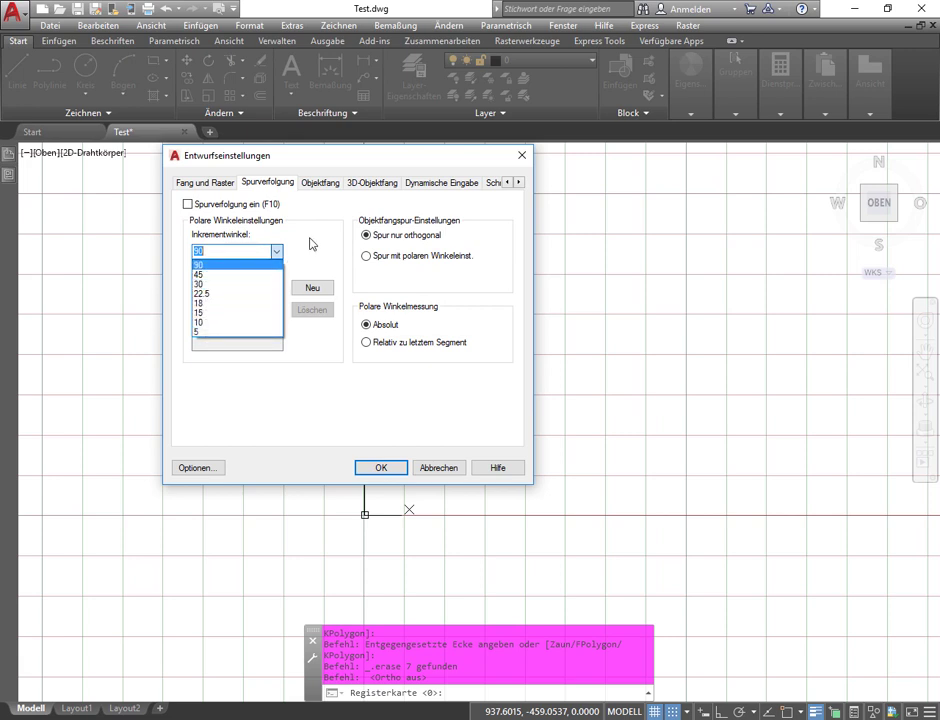
pyautogui.click(215, 284)
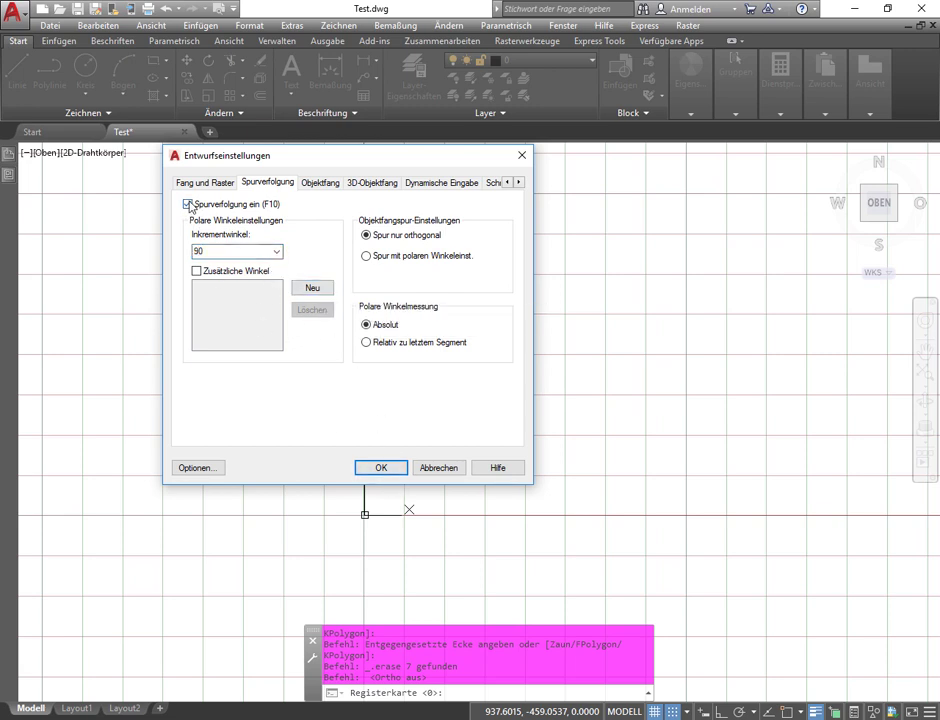
pyautogui.click(370, 467)
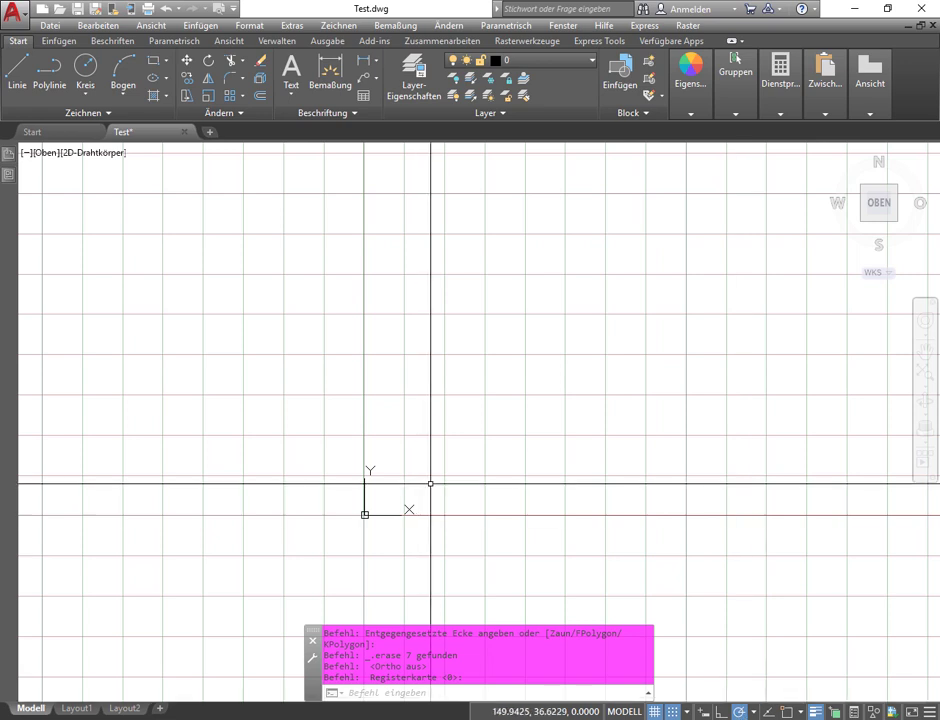
# - Start a polyline above the origin and set polar tracking to 30° increments
pyautogui.click(52, 80)
pyautogui.click(445, 435)
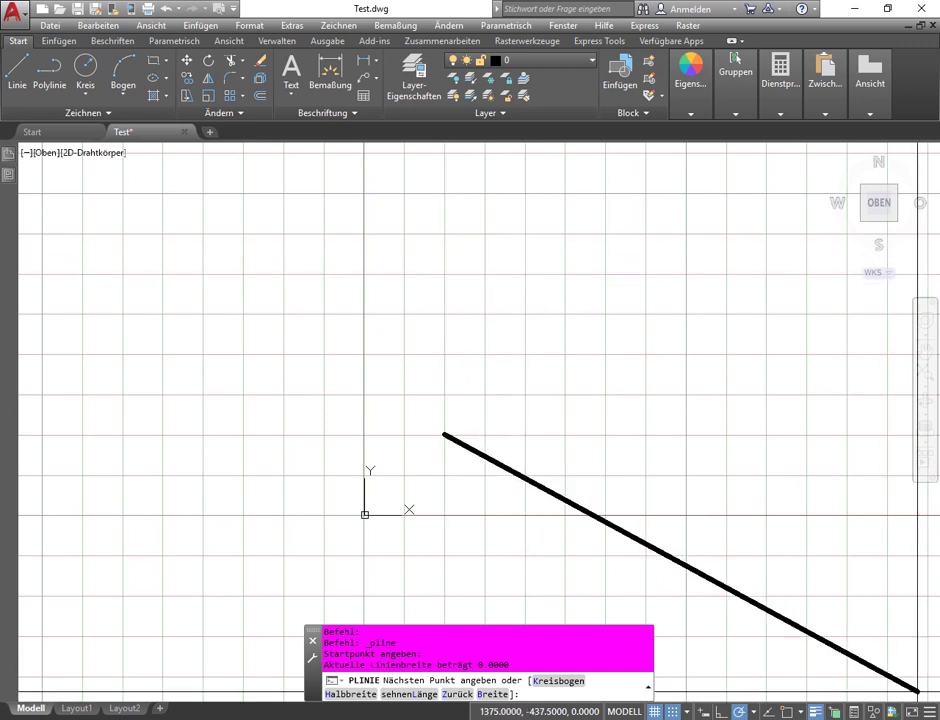
pyautogui.click(755, 712)
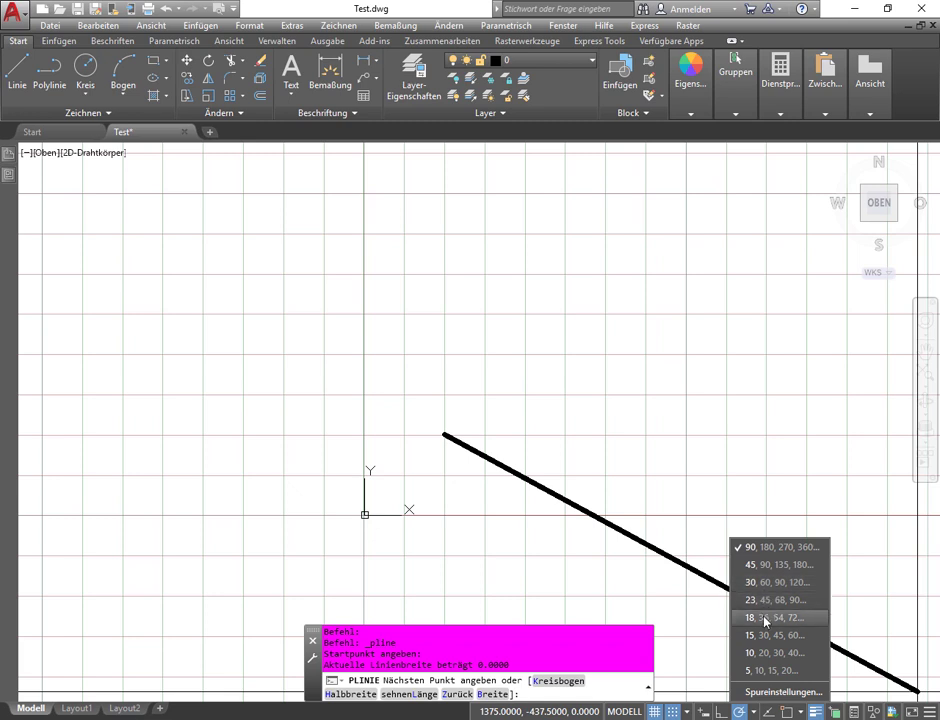
pyautogui.click(764, 584)
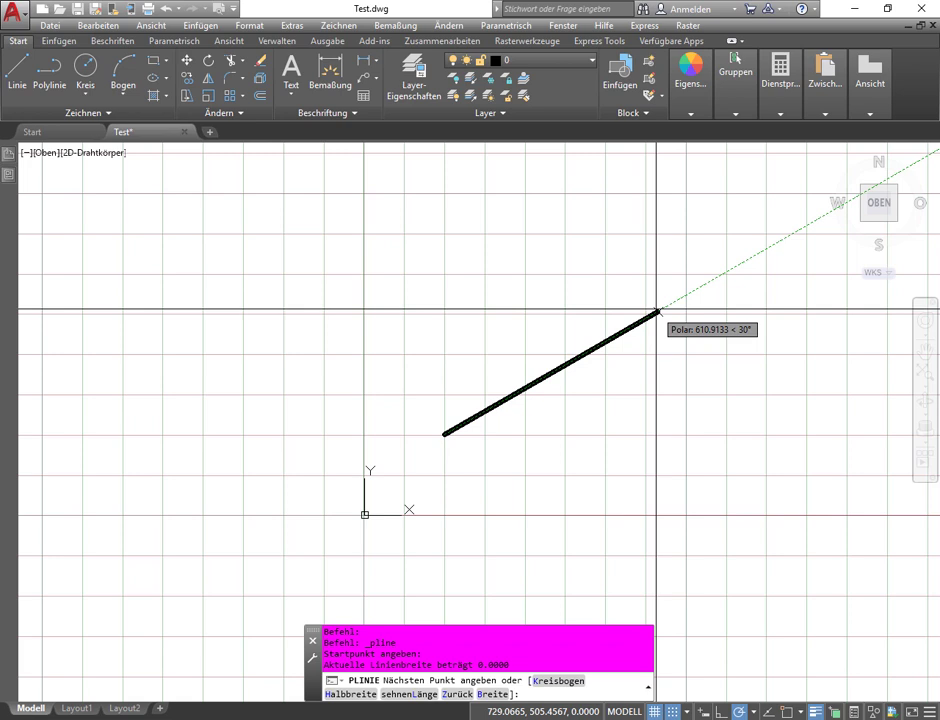
# - Draw edges of 350 at 30°, 450 at 120°, 350 at 210°, then close at the start corner
pyautogui.write('350')
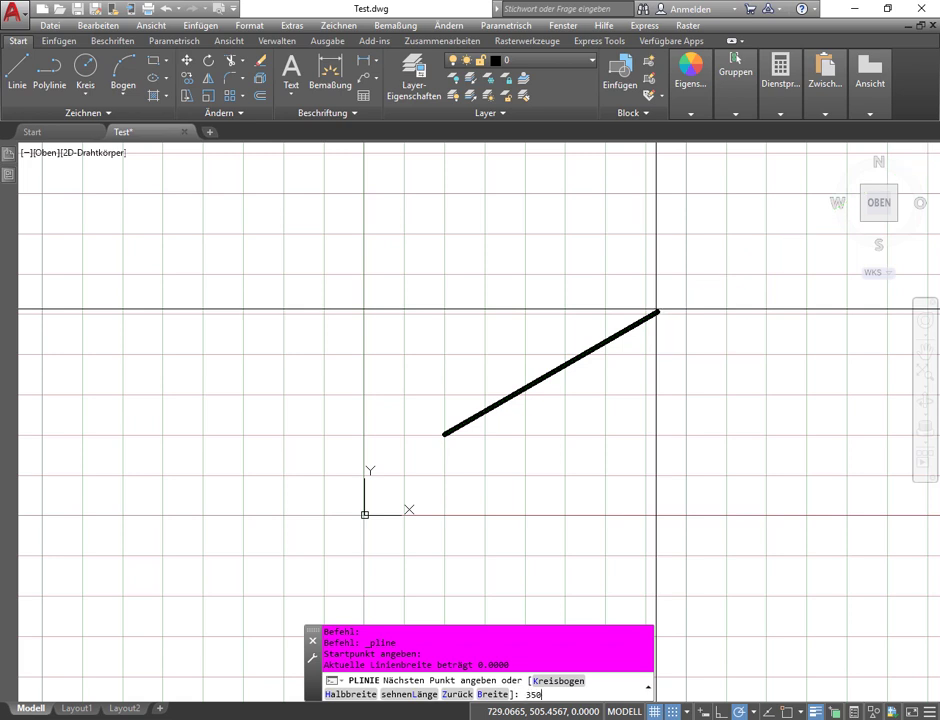
pyautogui.press('Return')
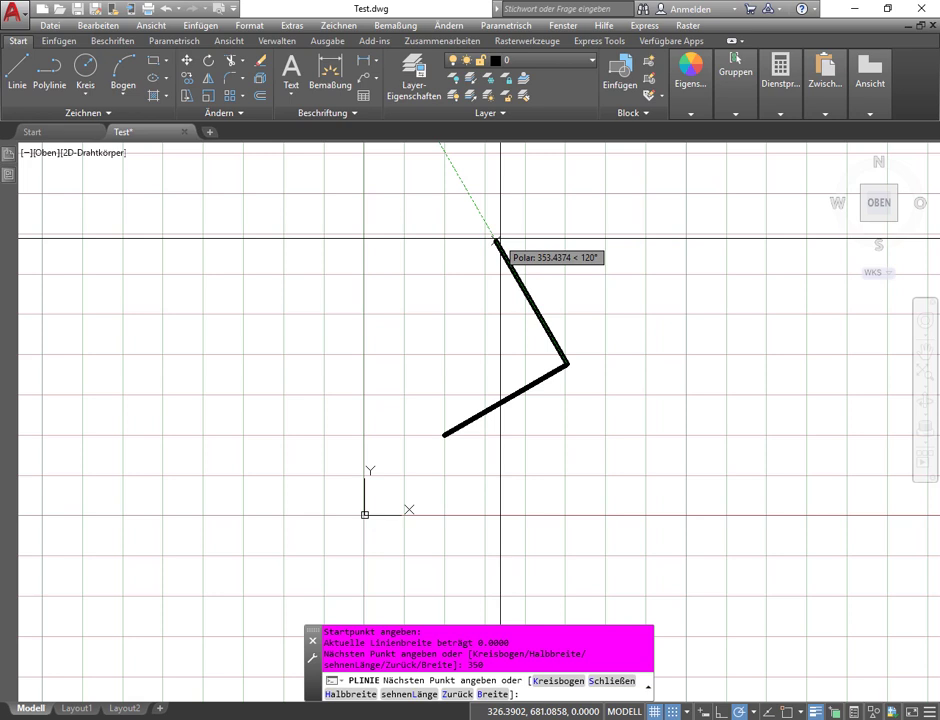
pyautogui.write('450')
pyautogui.press('Return')
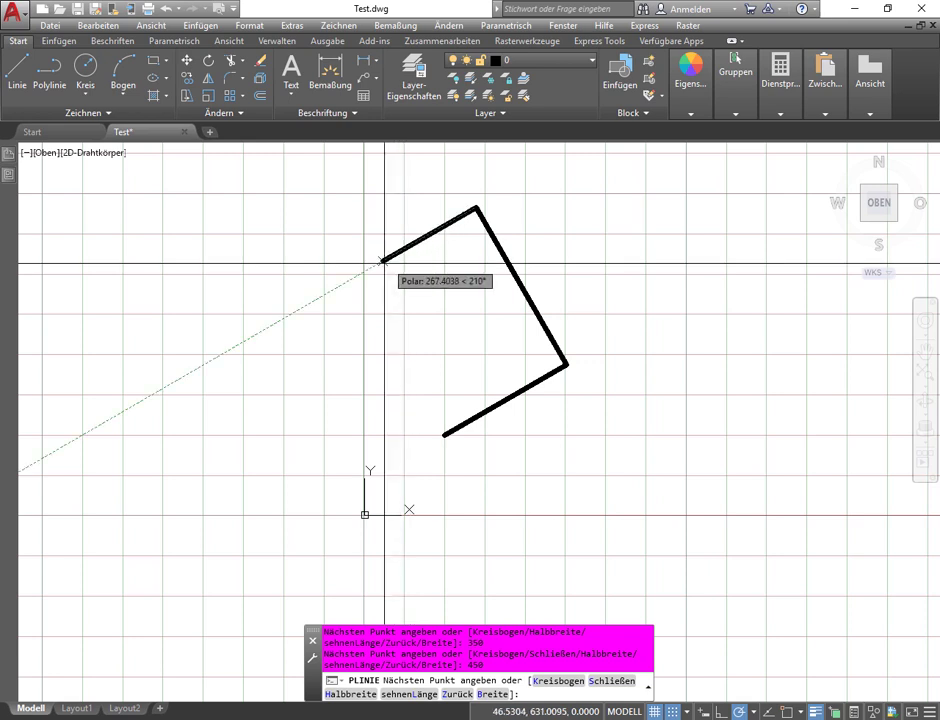
pyautogui.write('36')
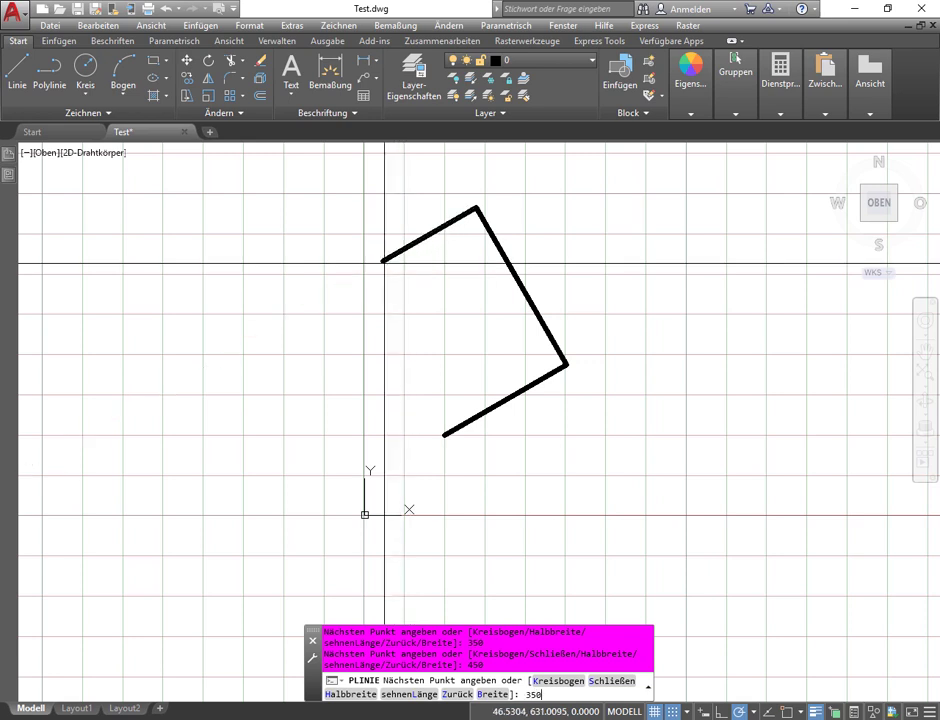
pyautogui.press('Return')
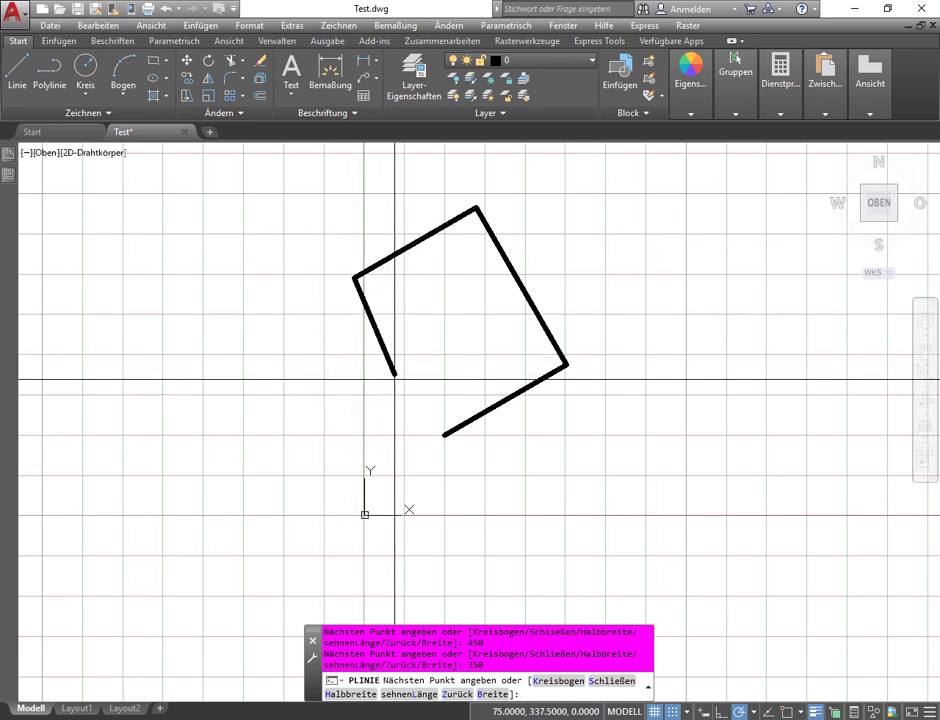
pyautogui.click(443, 432)
pyautogui.press('Escape')
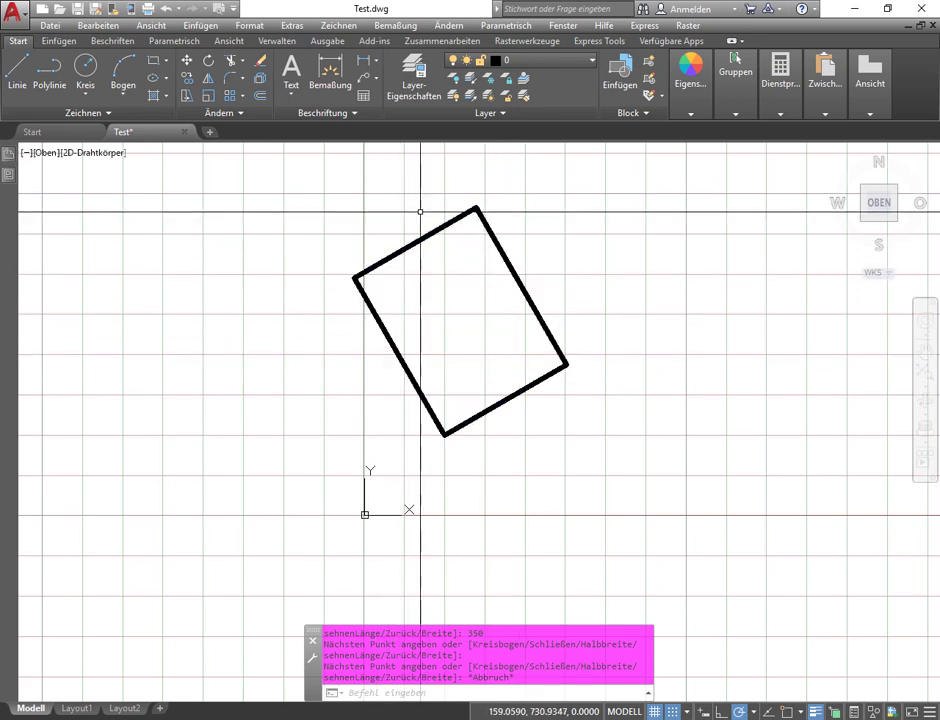
# - Explode the tilted rectangle polyline into separate lines and open the Properties palette
pyautogui.moveTo(611, 264); pyautogui.dragTo(600, 316, button='middle')
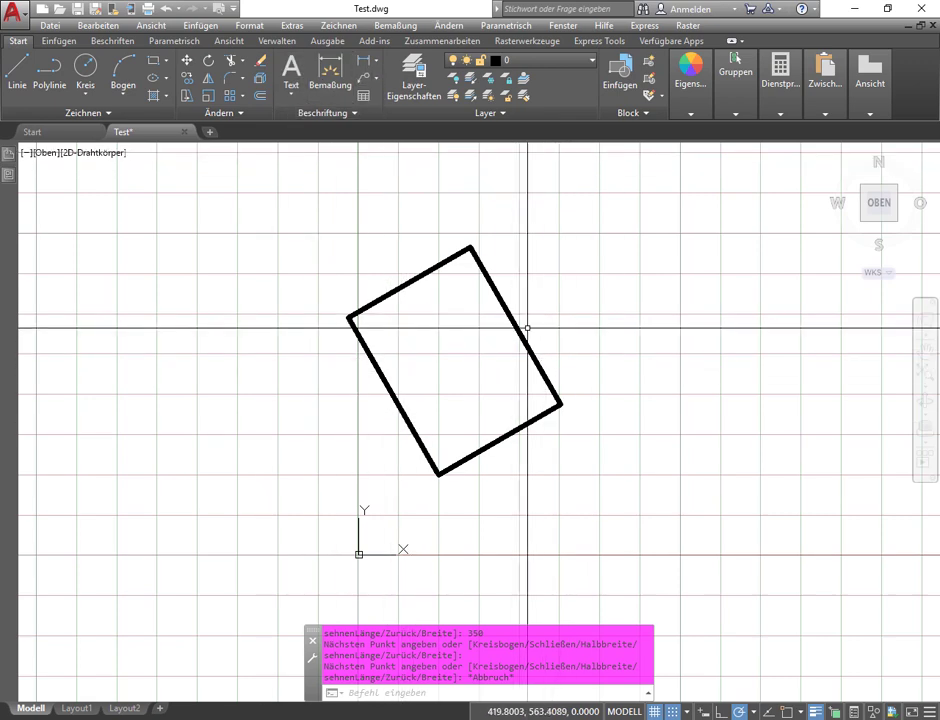
pyautogui.click(533, 350)
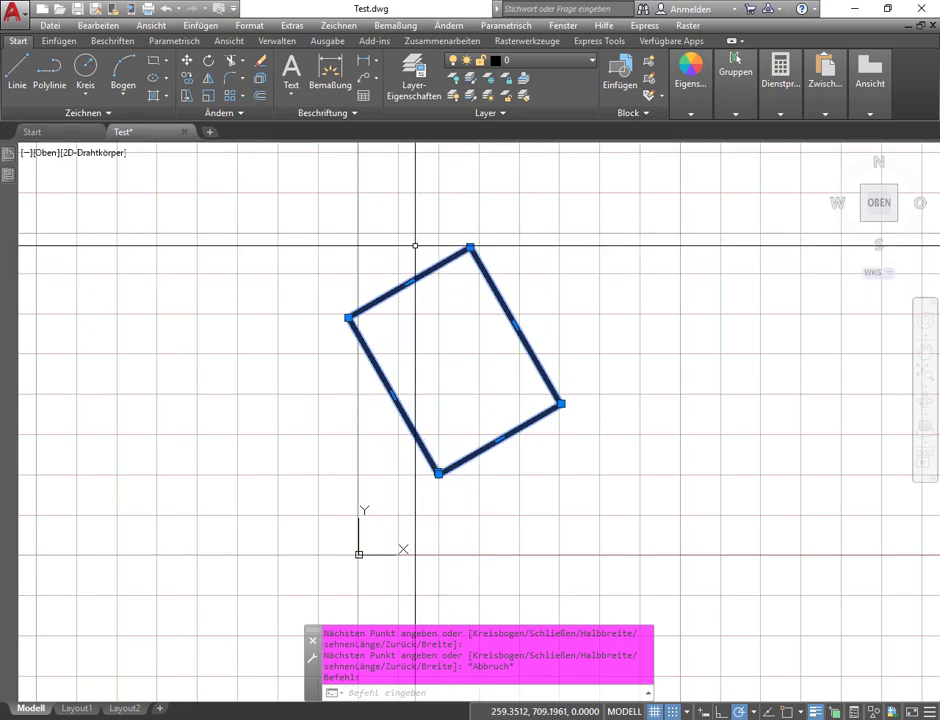
pyautogui.click(261, 95)
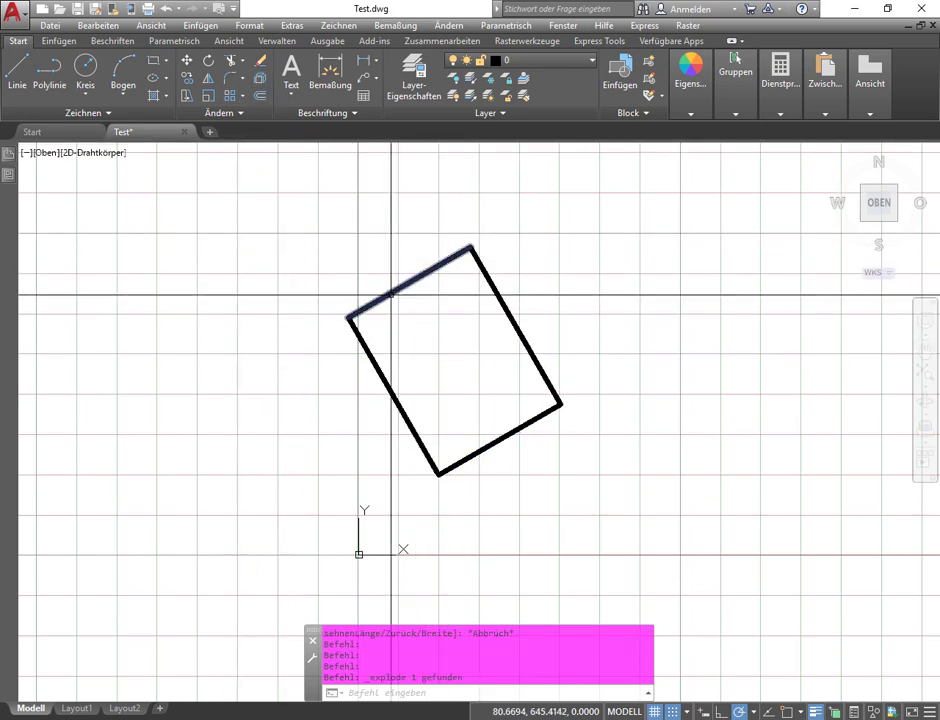
pyautogui.click(9, 176)
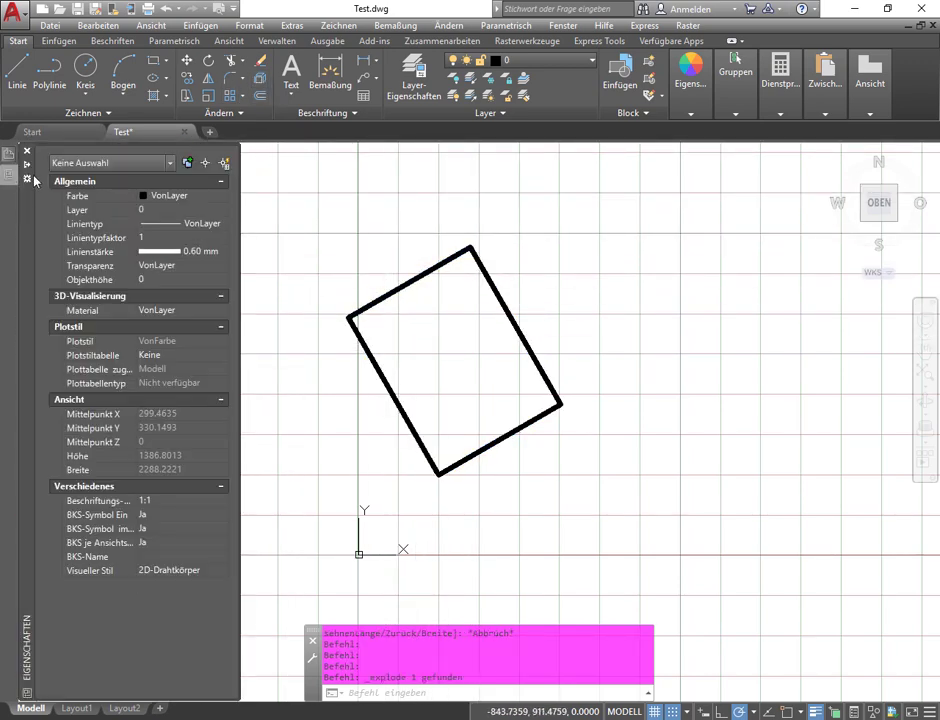
# - Dock Properties and verify the lower-right edge is 350 at 30° and the right edge 450 at 120°
pyautogui.click(27, 166)
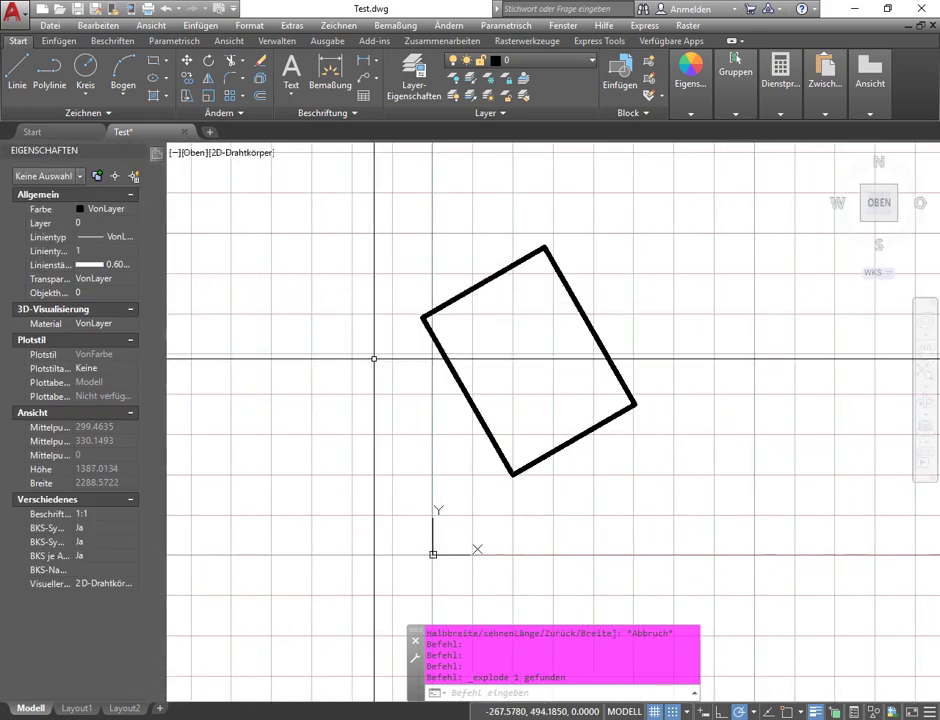
pyautogui.click(574, 440)
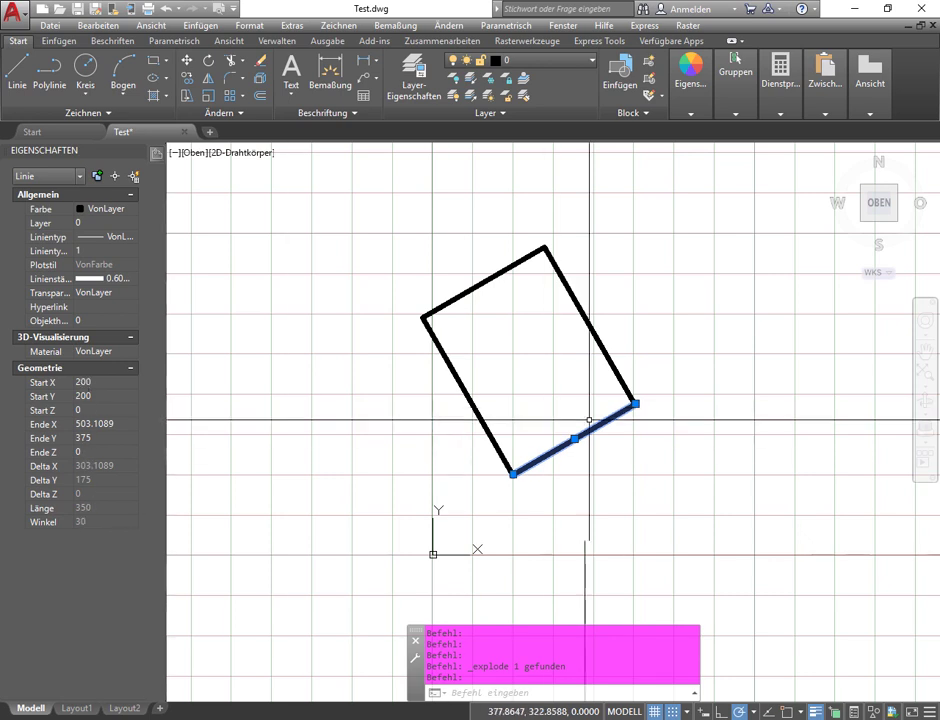
pyautogui.press('Escape')
pyautogui.click(604, 354)
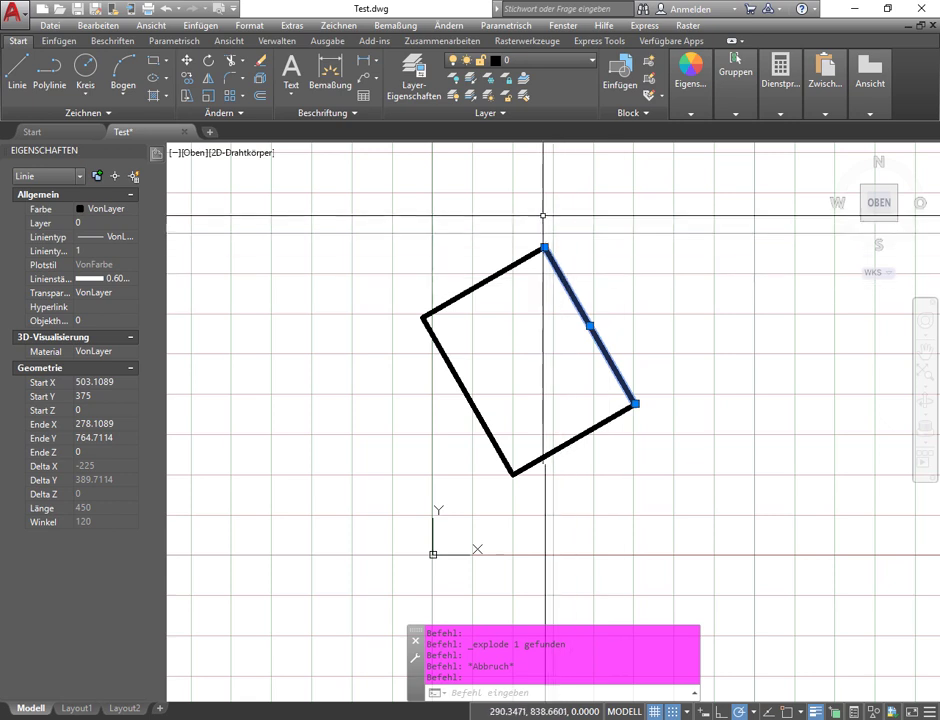
pyautogui.press('Escape')
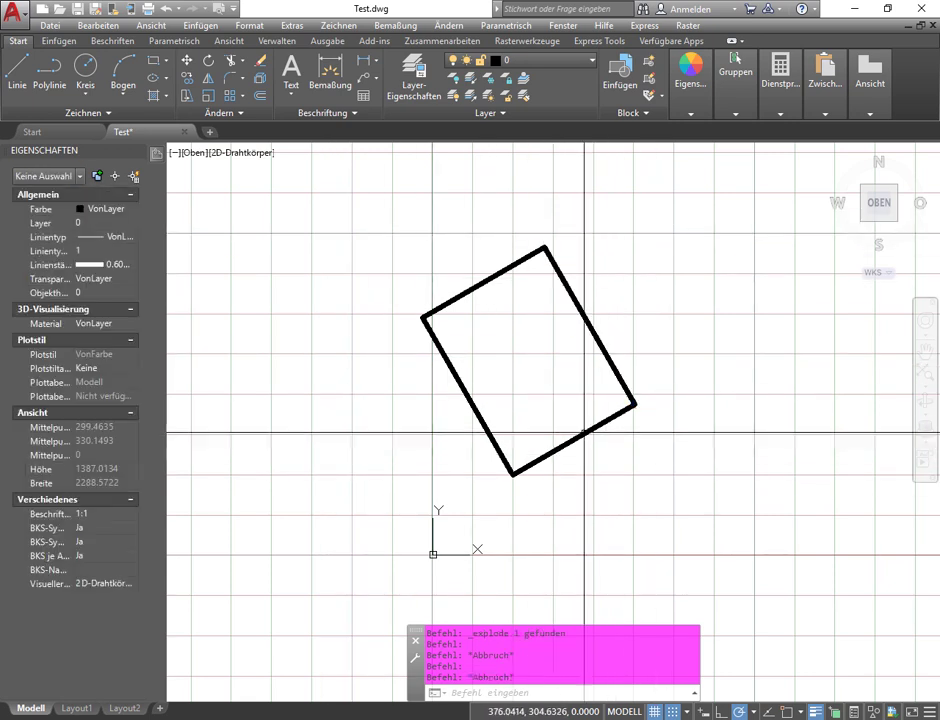
# - Undo the explode and step through vertices 1–3 in Properties, starting at 200,200
pyautogui.click(163, 12)
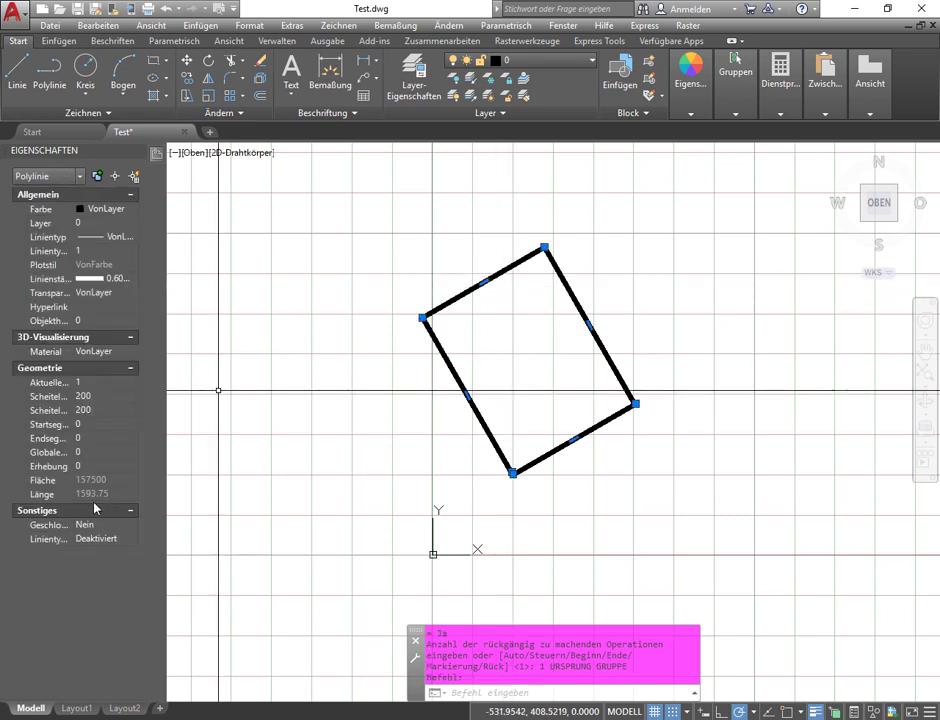
pyautogui.click(89, 385)
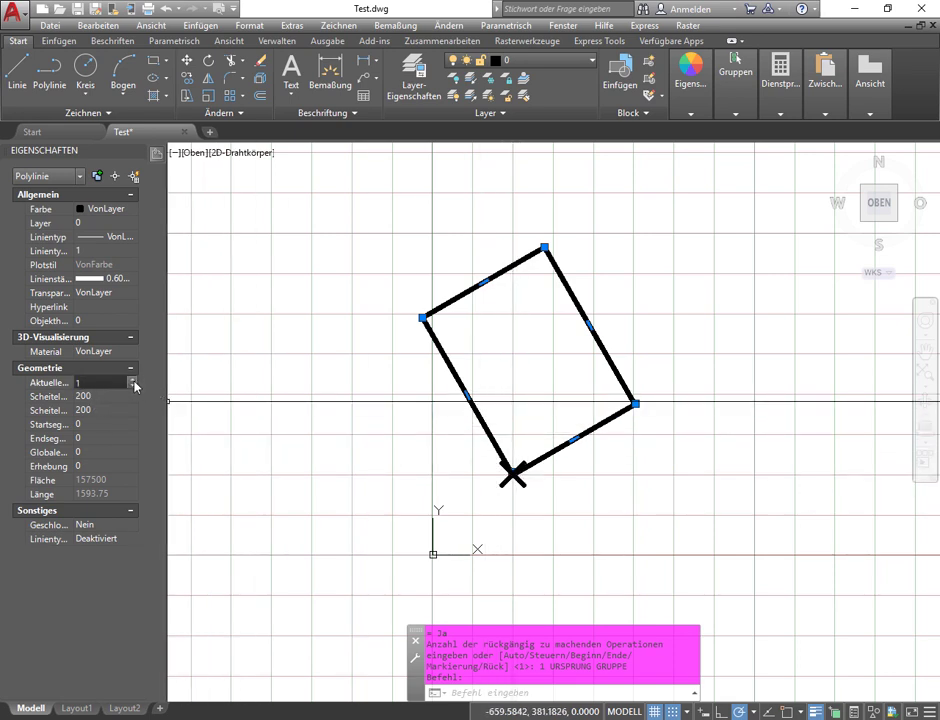
pyautogui.click(132, 381)
pyautogui.moveTo(636, 404)
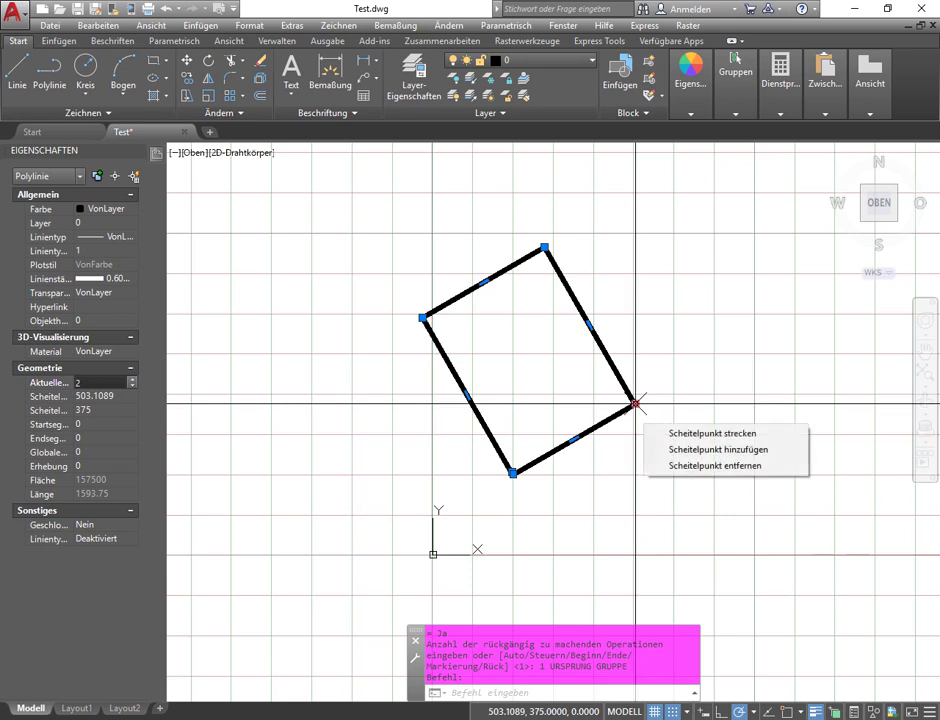
pyautogui.click(132, 381)
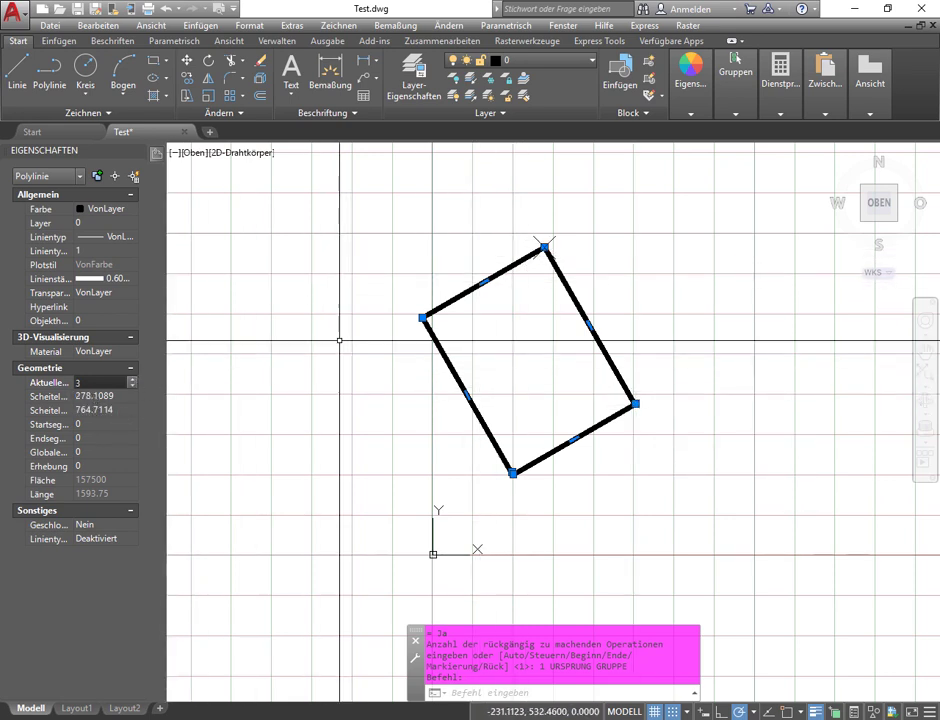
pyautogui.press('Escape')
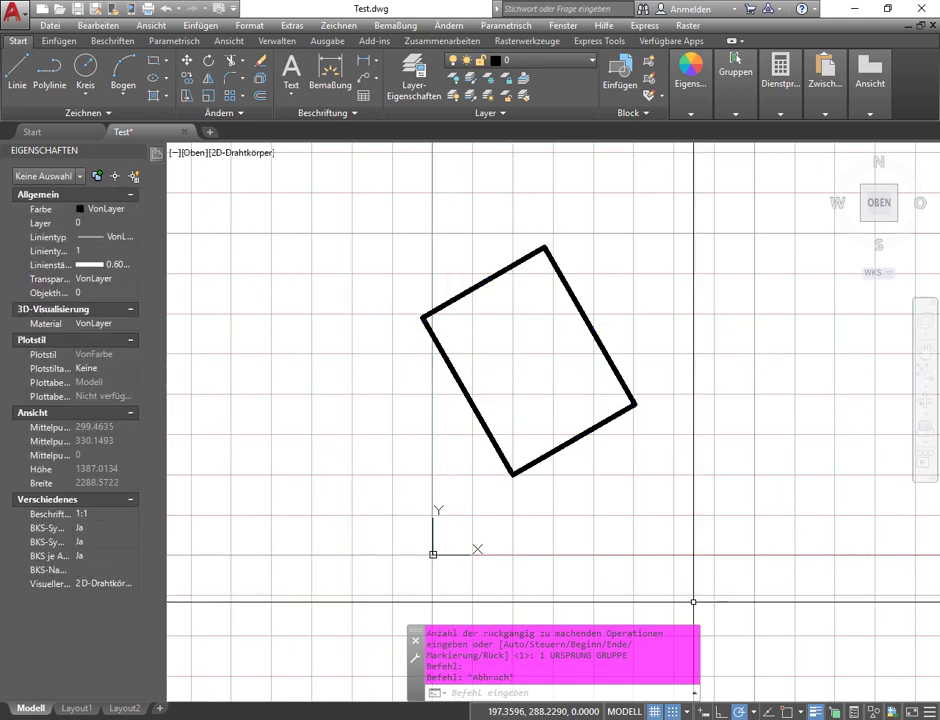
pyautogui.click(753, 713)
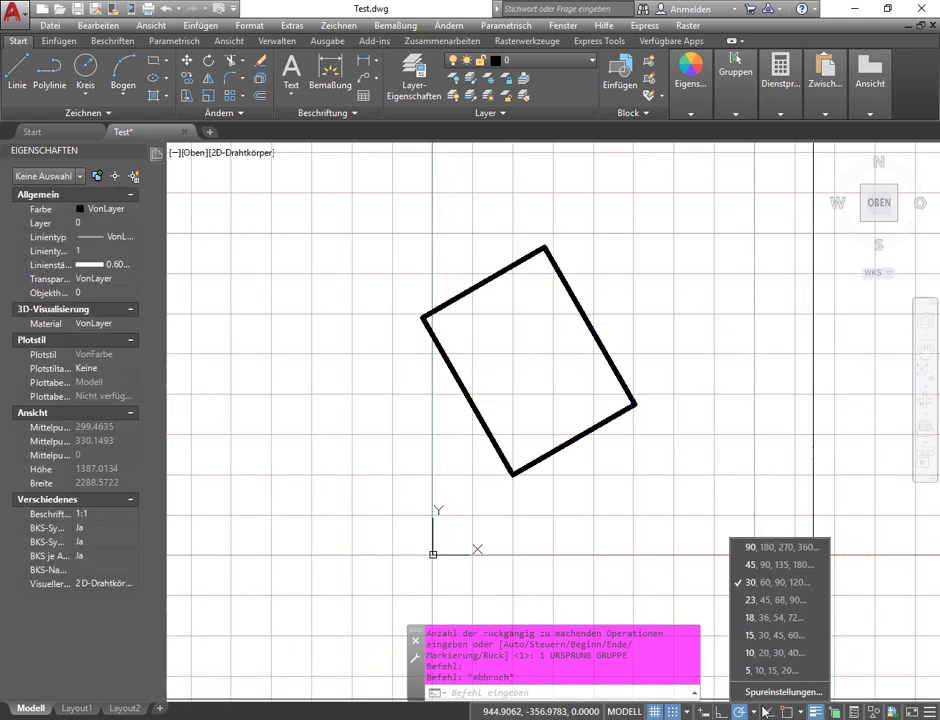
pyautogui.press('Escape')
pyautogui.press('Escape')
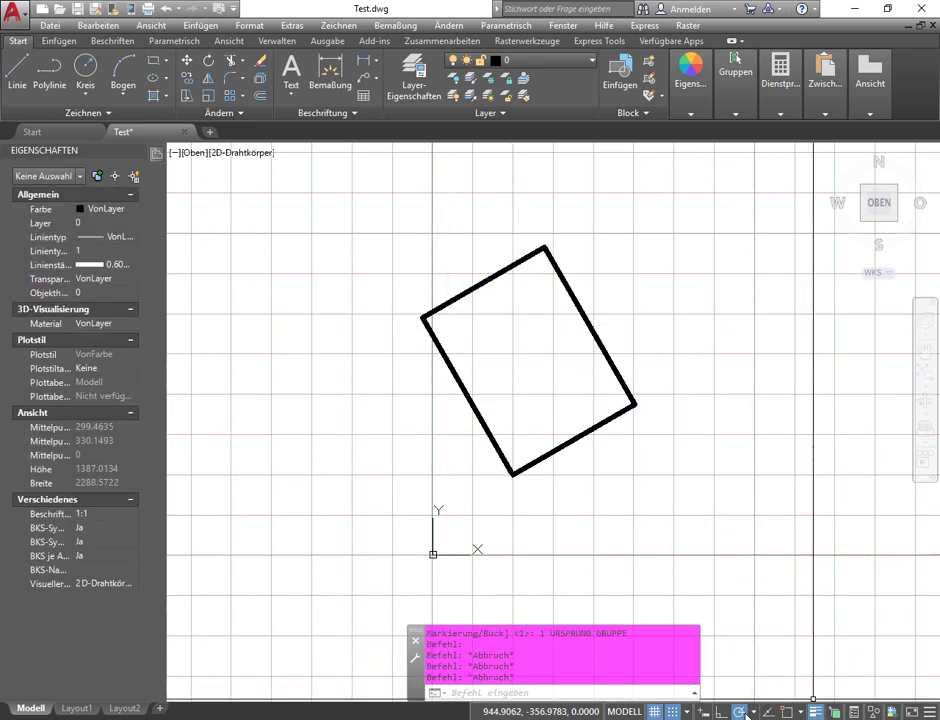